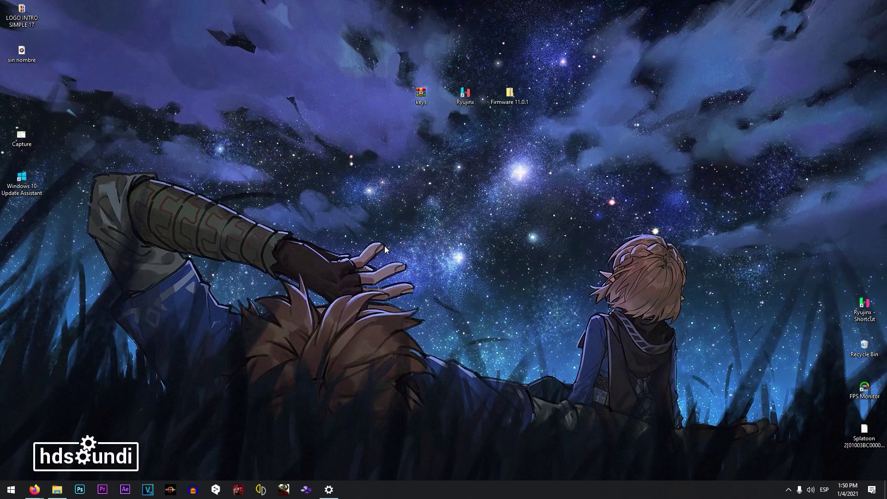
- Switch to Firefox and review the download pages for the Ryujinx Windows build, Switch firmwares and keys.rar, finishing back on the desktop
{"action": "mouse_move", "coordinate": [35, 488]}
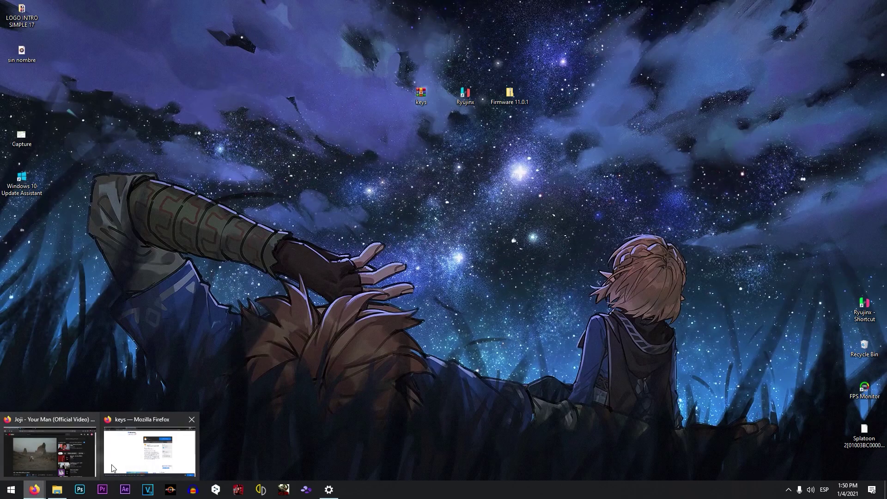
{"action": "left_click", "coordinate": [137, 459]}
{"action": "left_click", "coordinate": [44, 4]}
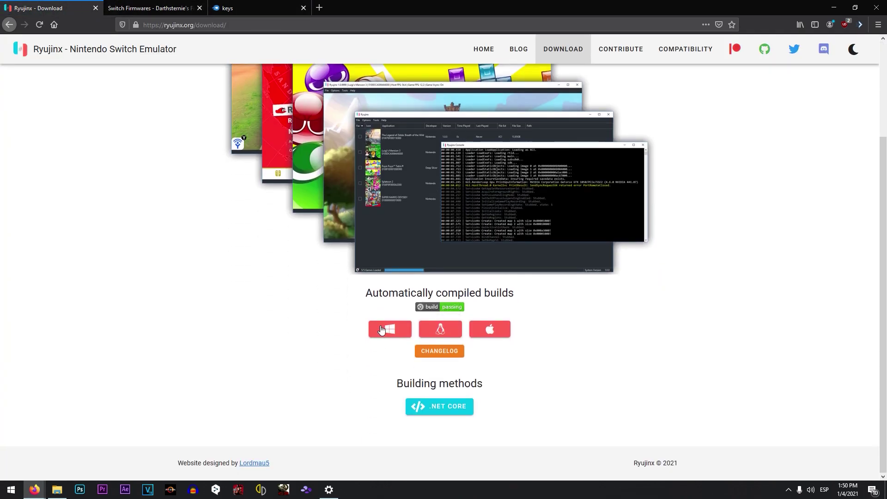
{"action": "left_click", "coordinate": [153, 8]}
{"action": "scroll", "coordinate": [216, 107], "scroll_direction": "down", "scroll_amount": 3}
{"action": "left_click", "coordinate": [270, 4]}
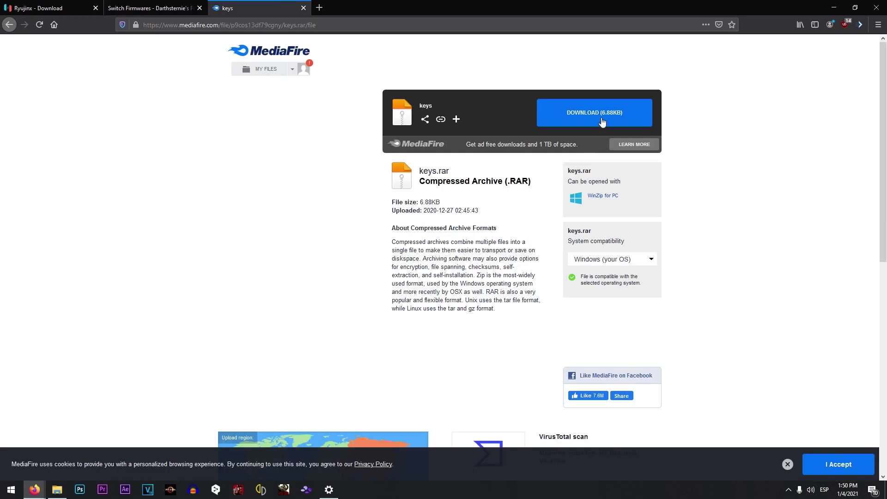
{"action": "left_click", "coordinate": [833, 8]}
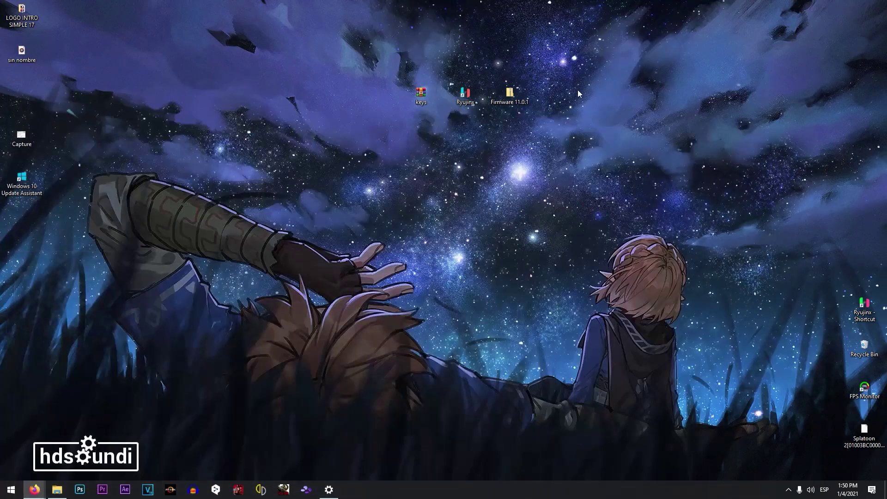
- Launch Ryujinx from the desktop, dismiss the startup error, and arrange its windows so the setup files are accessible
{"action": "left_click_drag", "start_coordinate": [403, 81], "coordinate": [468, 182]}
{"action": "double_click", "coordinate": [420, 179]}
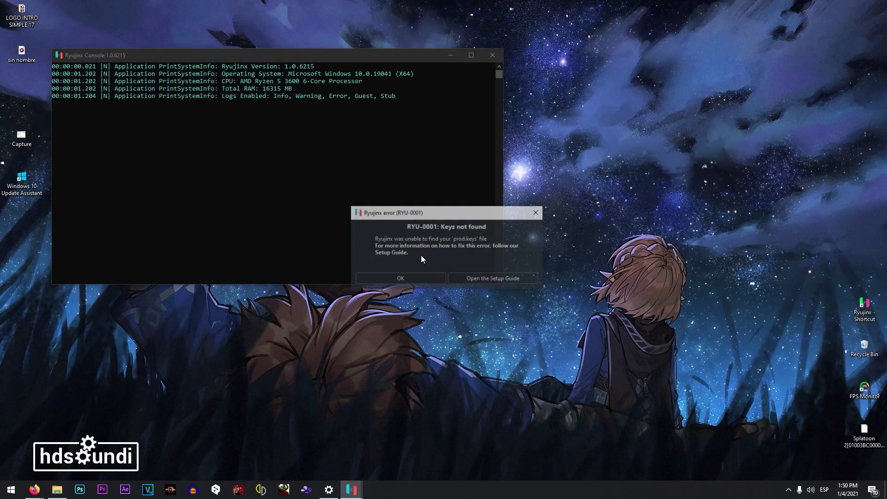
{"action": "left_click", "coordinate": [405, 279]}
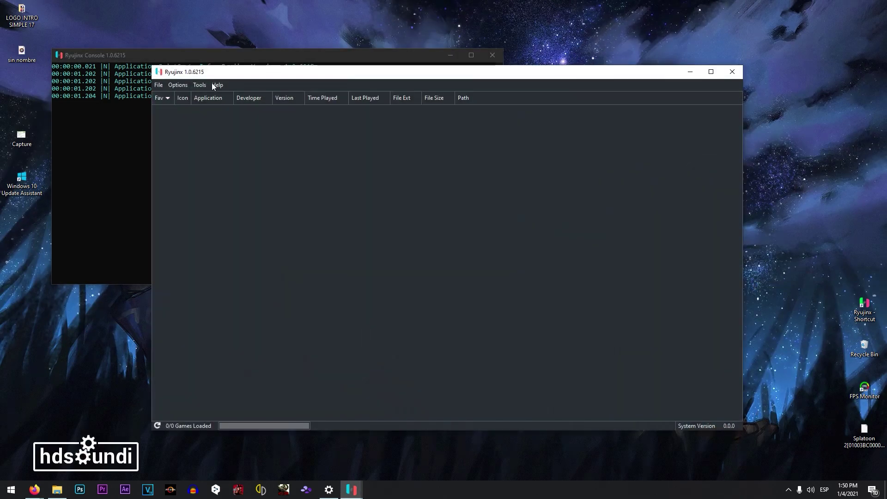
{"action": "left_click_drag", "start_coordinate": [214, 72], "coordinate": [251, 122]}
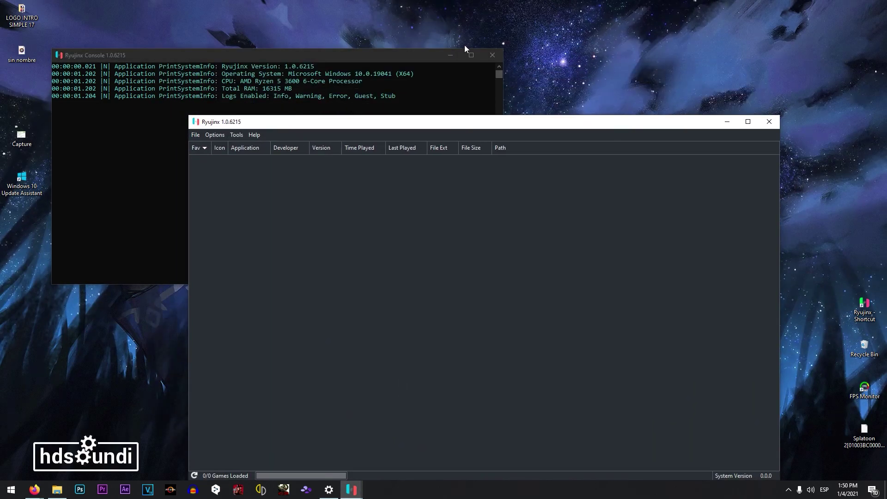
{"action": "left_click", "coordinate": [451, 55]}
{"action": "left_click_drag", "start_coordinate": [376, 128], "coordinate": [372, 229]}
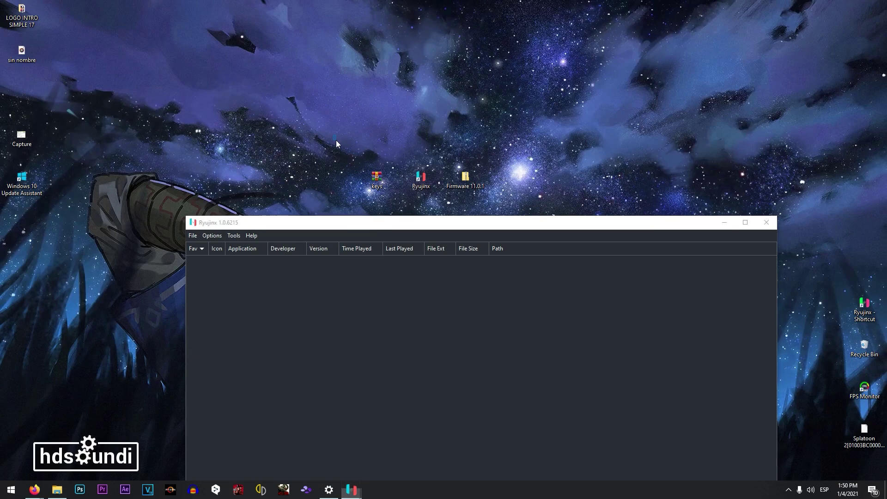
- Set the keys archive apart on the desktop and extract its contents there
{"action": "left_click", "coordinate": [379, 177]}
{"action": "left_click_drag", "start_coordinate": [346, 86], "coordinate": [333, 94]}
{"action": "right_click", "coordinate": [326, 93]}
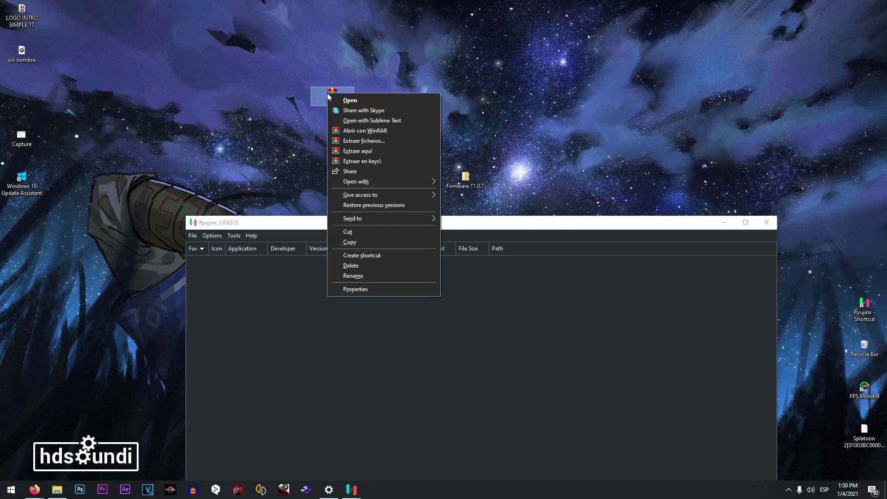
{"action": "left_click", "coordinate": [392, 151]}
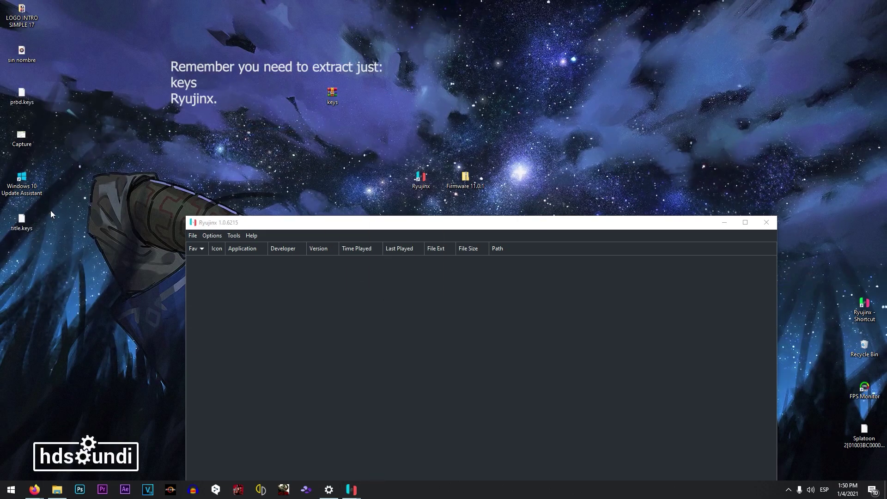
- Place title.keys and prod.keys side by side on the desktop and copy both files
{"action": "left_click_drag", "start_coordinate": [29, 223], "coordinate": [418, 100]}
{"action": "left_click_drag", "start_coordinate": [22, 94], "coordinate": [466, 98]}
{"action": "left_click", "coordinate": [417, 101], "text": "ctrl"}
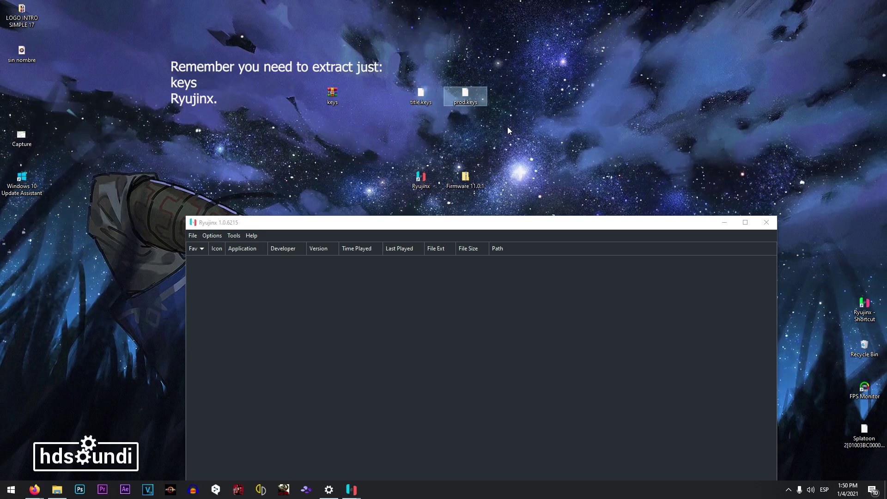
{"action": "left_click_drag", "start_coordinate": [519, 133], "coordinate": [418, 93]}
{"action": "right_click", "coordinate": [419, 94]}
{"action": "left_click", "coordinate": [430, 199]}
- Open the Ryujinx data folder from the emulator and go into its system subfolder
{"action": "left_click_drag", "start_coordinate": [316, 227], "coordinate": [343, 140]}
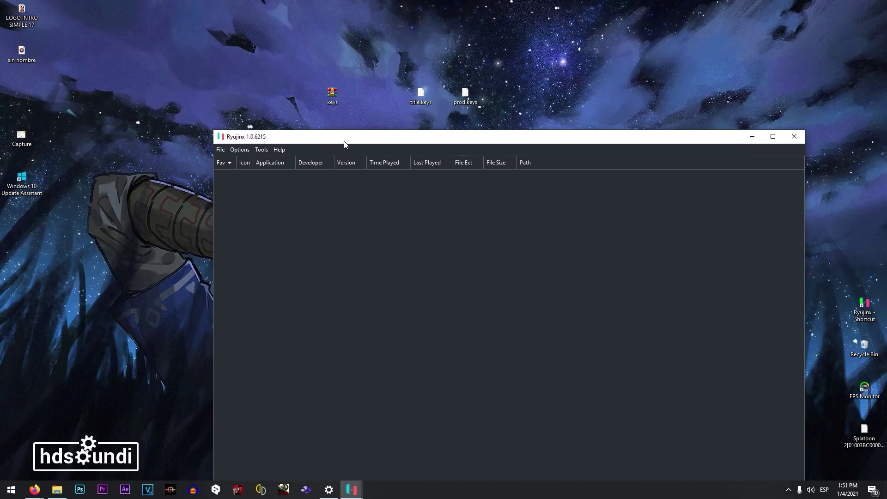
{"action": "left_click", "coordinate": [221, 151]}
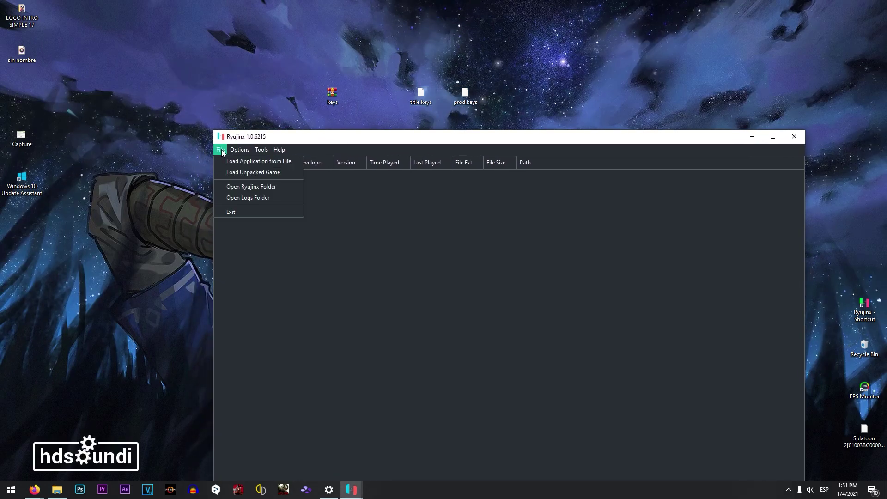
{"action": "left_click", "coordinate": [249, 186]}
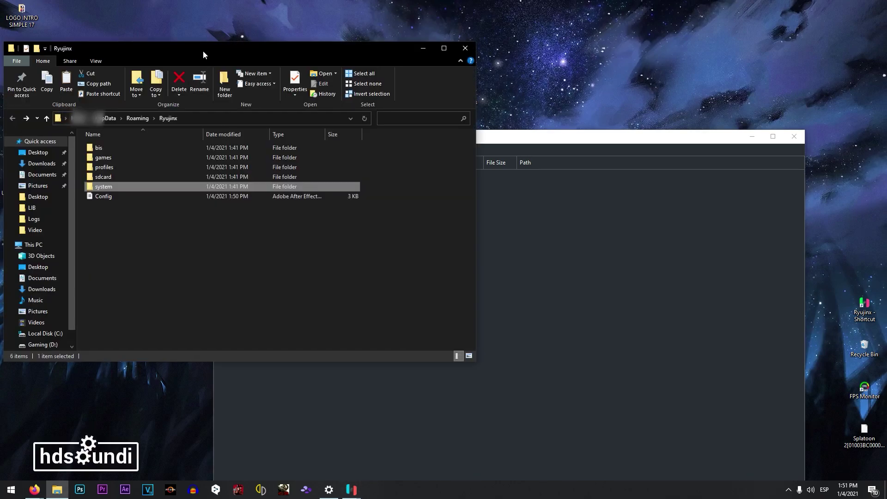
{"action": "left_click_drag", "start_coordinate": [203, 50], "coordinate": [380, 48]}
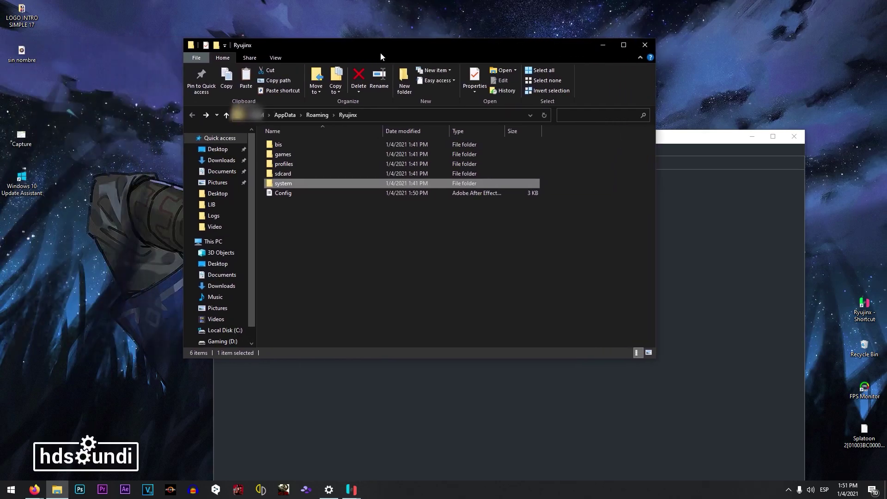
{"action": "double_click", "coordinate": [285, 184]}
- Paste prod.keys and title.keys into the system folder and close the folder window
{"action": "right_click", "coordinate": [308, 161]}
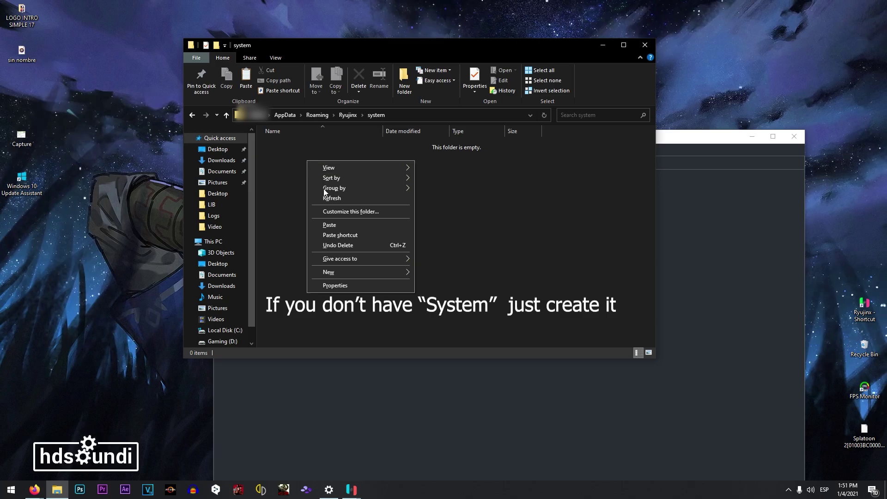
{"action": "key", "text": "Escape"}
{"action": "key", "text": "ctrl+v"}
{"action": "left_click", "coordinate": [381, 198]}
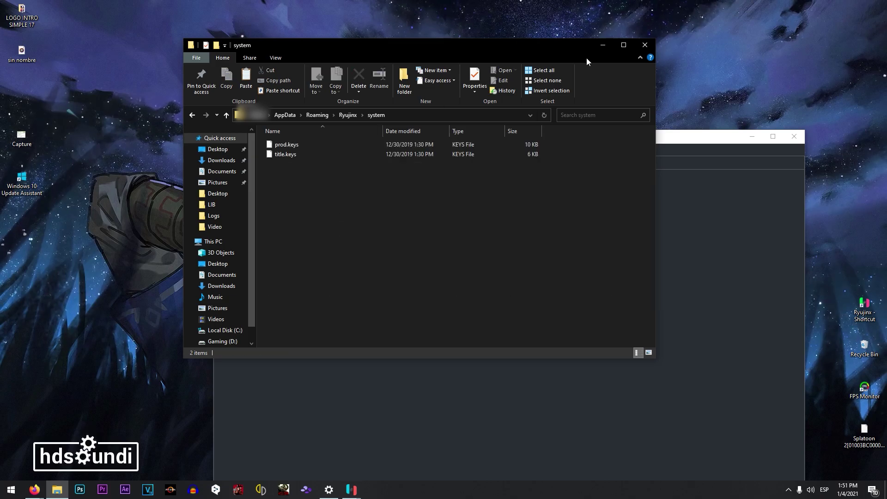
{"action": "left_click", "coordinate": [644, 45]}
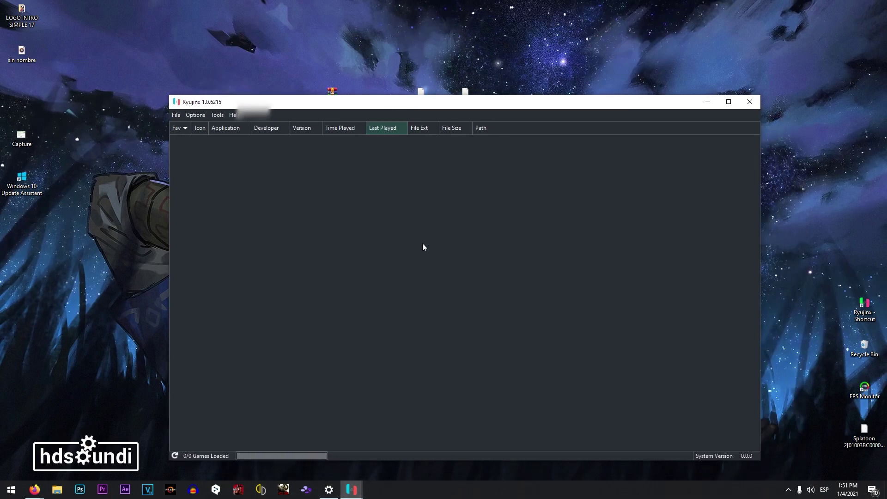
- Restart Ryujinx and arrange its windows and the Firmware 11.0.1 archive so the desktop setup files stay in view
{"action": "left_click", "coordinate": [750, 104]}
{"action": "double_click", "coordinate": [431, 178]}
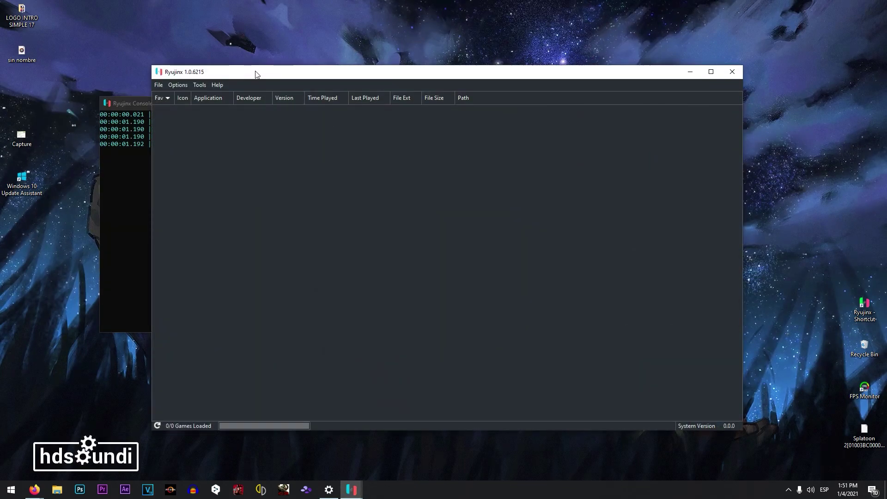
{"action": "left_click_drag", "start_coordinate": [253, 73], "coordinate": [272, 104]}
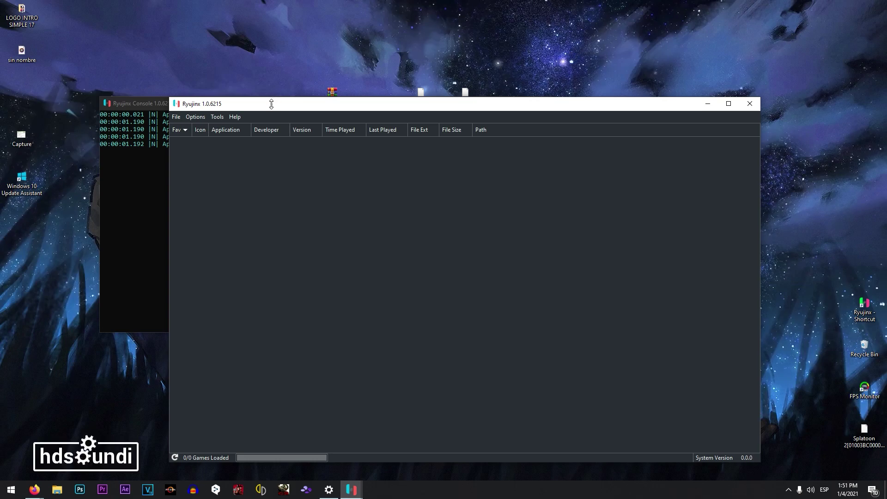
{"action": "left_click_drag", "start_coordinate": [267, 107], "coordinate": [242, 137]}
{"action": "left_click_drag", "start_coordinate": [296, 104], "coordinate": [250, 181]}
{"action": "left_click", "coordinate": [285, 136]}
{"action": "left_click_drag", "start_coordinate": [285, 136], "coordinate": [265, 214]}
{"action": "left_click_drag", "start_coordinate": [416, 187], "coordinate": [369, 217]}
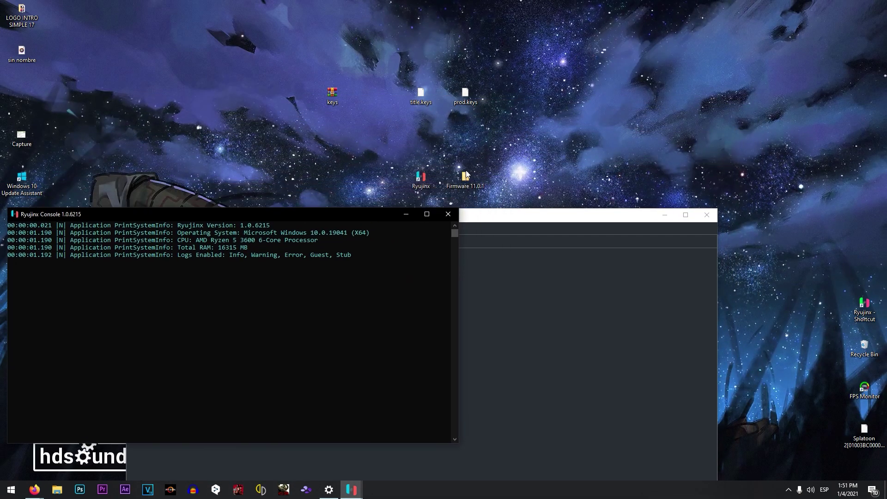
{"action": "left_click_drag", "start_coordinate": [465, 178], "coordinate": [508, 111]}
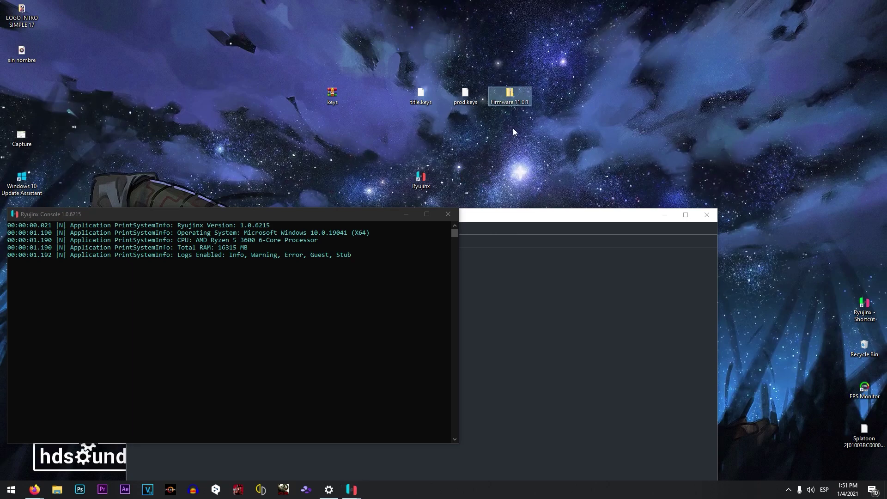
- Install the Switch firmware in Ryujinx from the desktop file Firmware 11.0.1.zip, using the XCI or ZIP option
{"action": "left_click", "coordinate": [494, 220]}
{"action": "left_click_drag", "start_coordinate": [492, 222], "coordinate": [552, 182]}
{"action": "left_click", "coordinate": [229, 189]}
{"action": "mouse_move", "coordinate": [254, 201]}
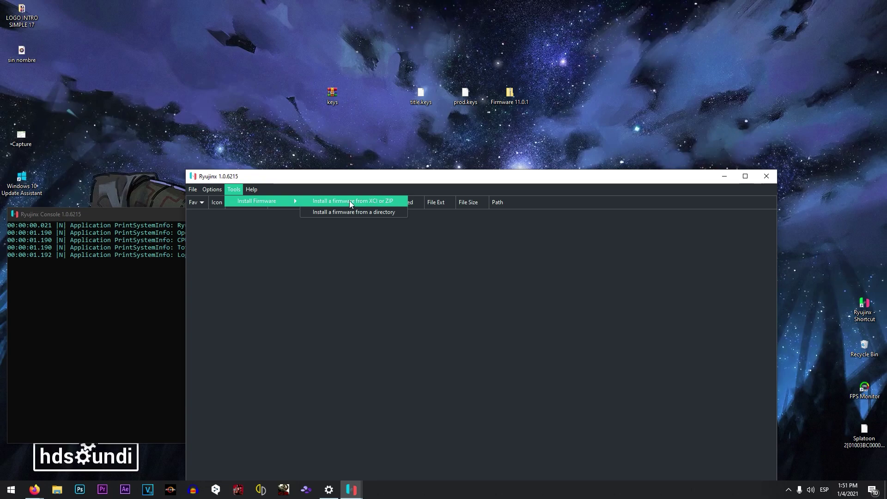
{"action": "left_click", "coordinate": [383, 202]}
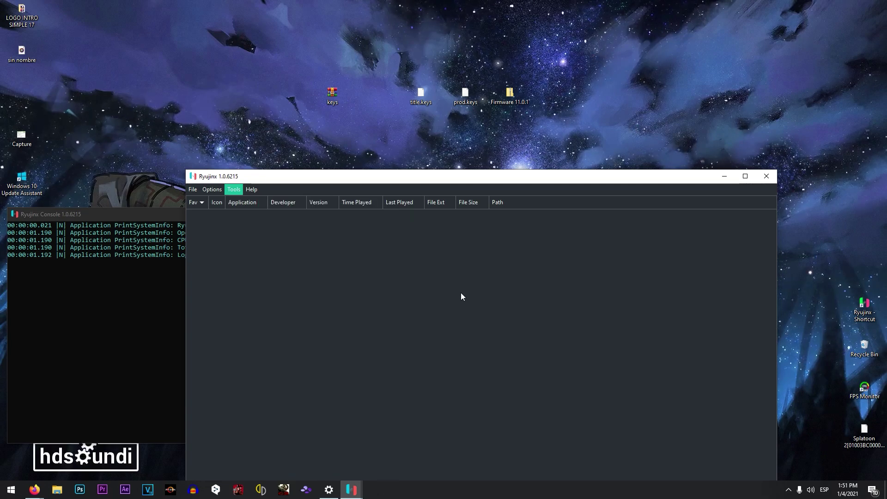
{"action": "left_click_drag", "start_coordinate": [370, 203], "coordinate": [343, 151]}
{"action": "left_click_drag", "start_coordinate": [490, 47], "coordinate": [549, 127]}
{"action": "left_click", "coordinate": [263, 203]}
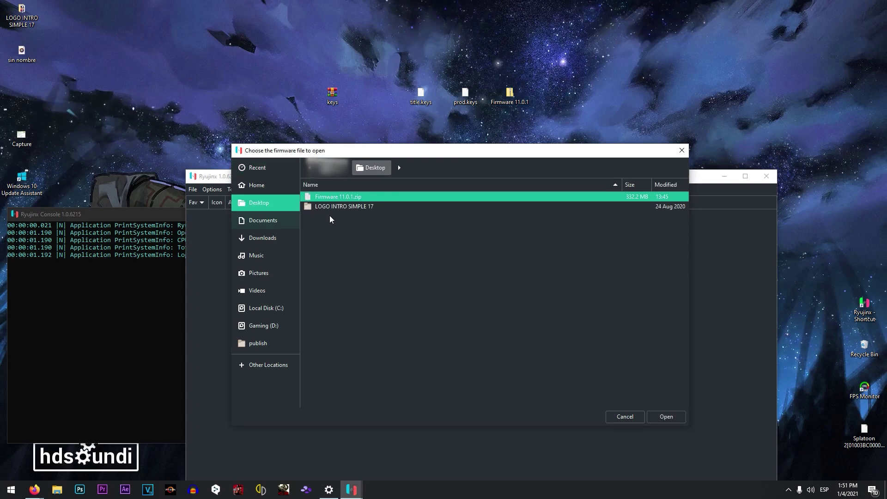
{"action": "left_click", "coordinate": [668, 417]}
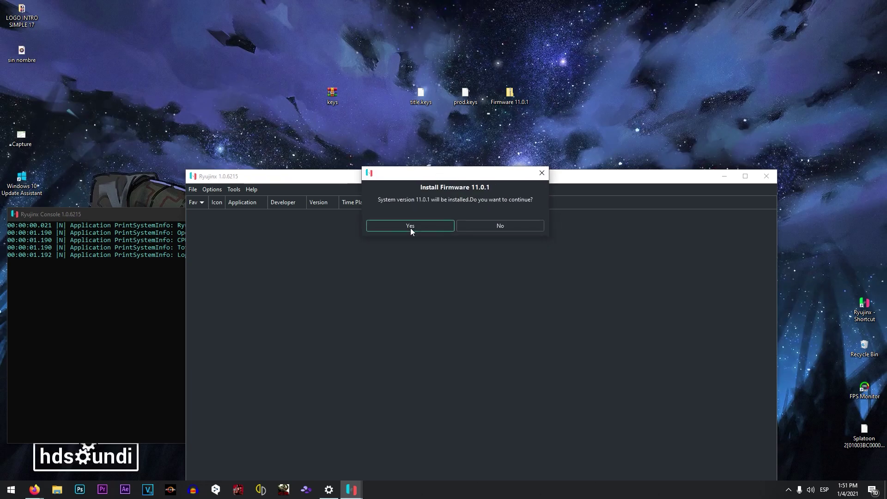
{"action": "left_click", "coordinate": [410, 228]}
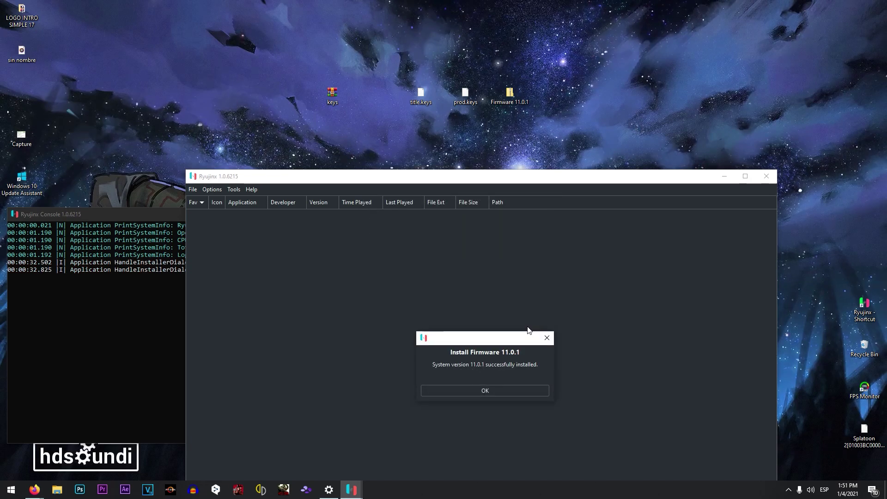
{"action": "left_click", "coordinate": [489, 391]}
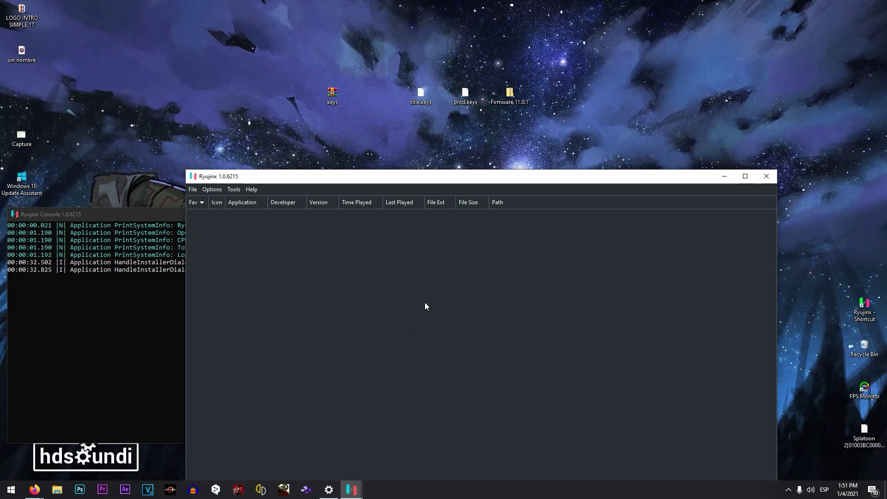
- Add D:\Emulator Games\Wii Games\Dumped as a game directory in the Ryujinx settings
{"action": "left_click_drag", "start_coordinate": [326, 182], "coordinate": [345, 143]}
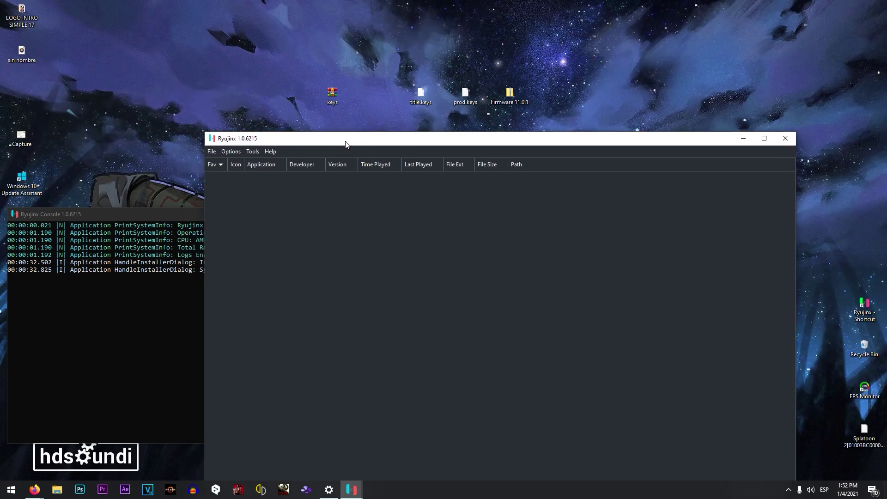
{"action": "left_click", "coordinate": [231, 151]}
{"action": "left_click", "coordinate": [255, 228]}
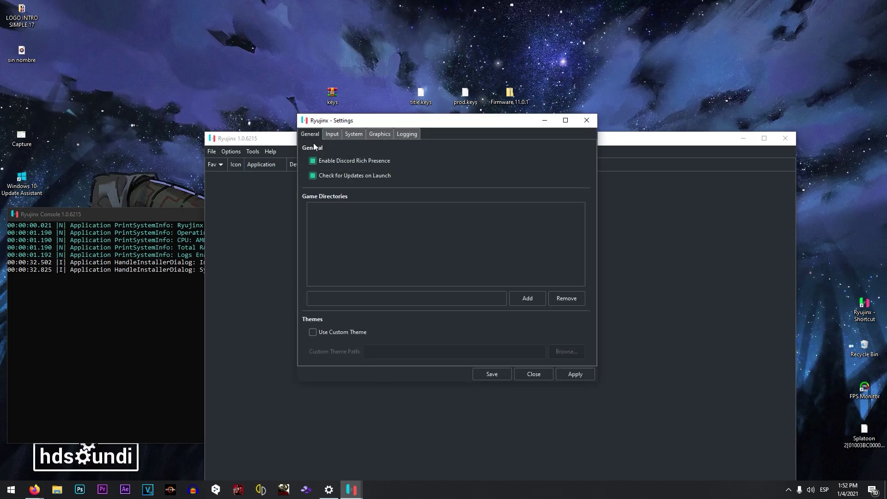
{"action": "left_click", "coordinate": [525, 299]}
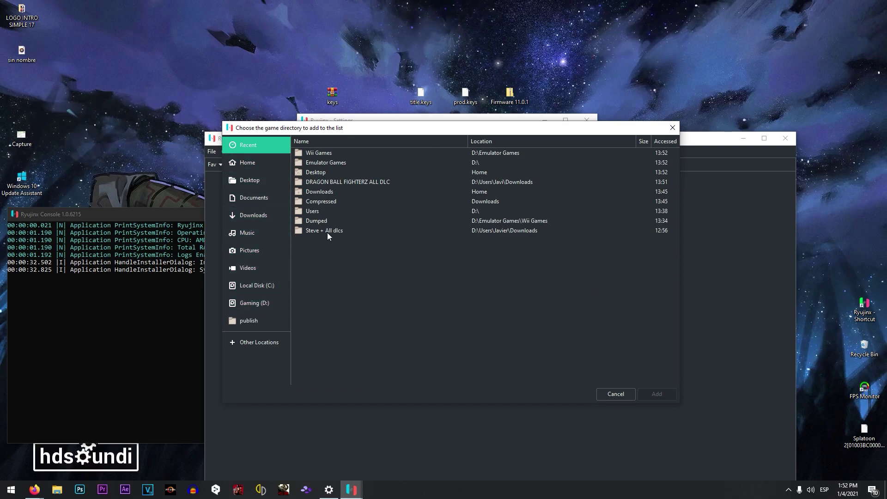
{"action": "double_click", "coordinate": [320, 152]}
{"action": "double_click", "coordinate": [327, 172]}
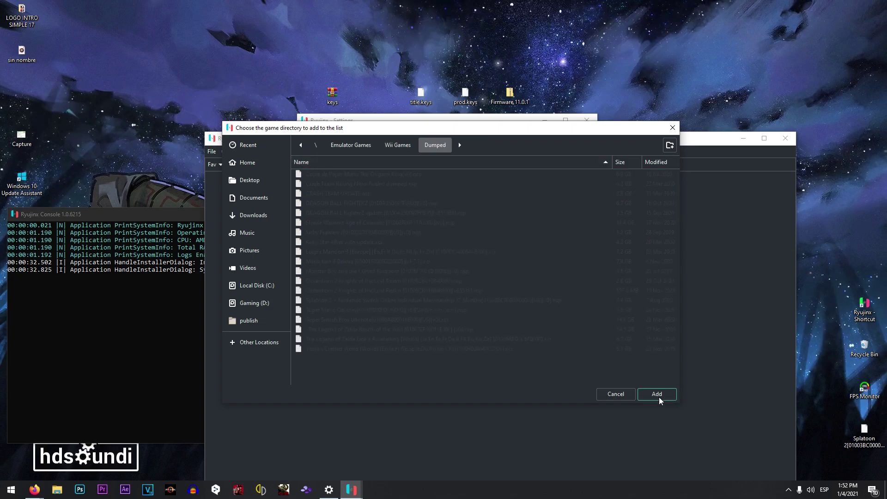
{"action": "left_click", "coordinate": [657, 394]}
{"action": "left_click_drag", "start_coordinate": [337, 132], "coordinate": [353, 166]}
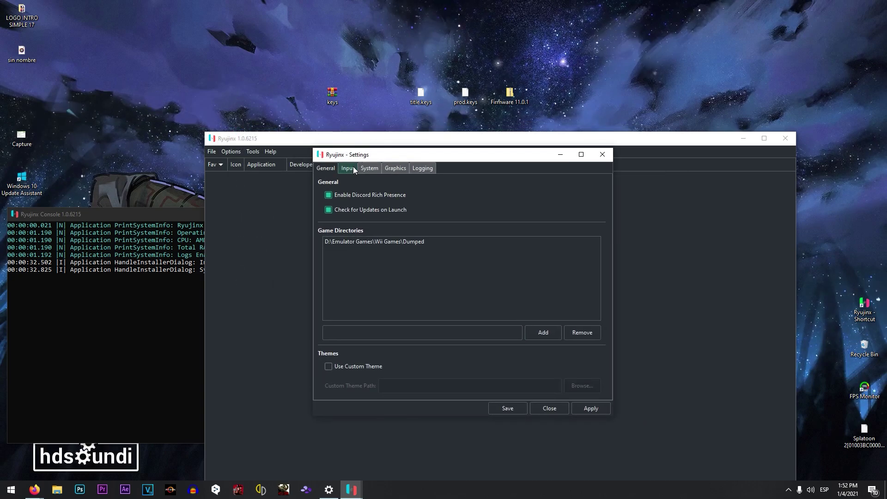
- Configure Player 1 with Controller/1 (XInput Controller) as the input device, load the Default profile and save it
{"action": "left_click", "coordinate": [353, 169]}
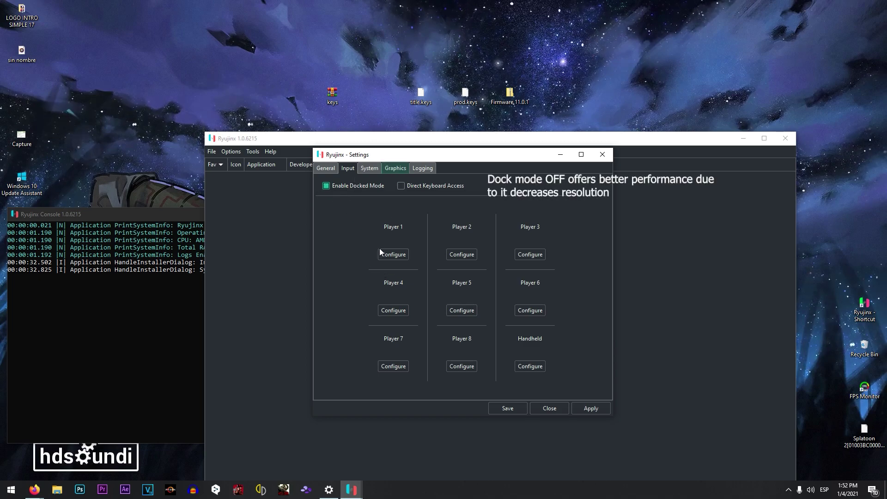
{"action": "left_click", "coordinate": [394, 254]}
{"action": "left_click", "coordinate": [280, 128]}
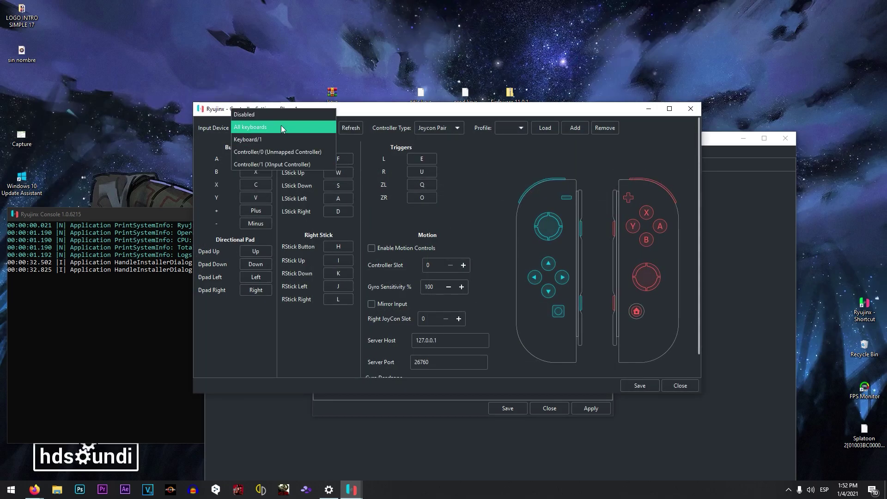
{"action": "left_click", "coordinate": [279, 165]}
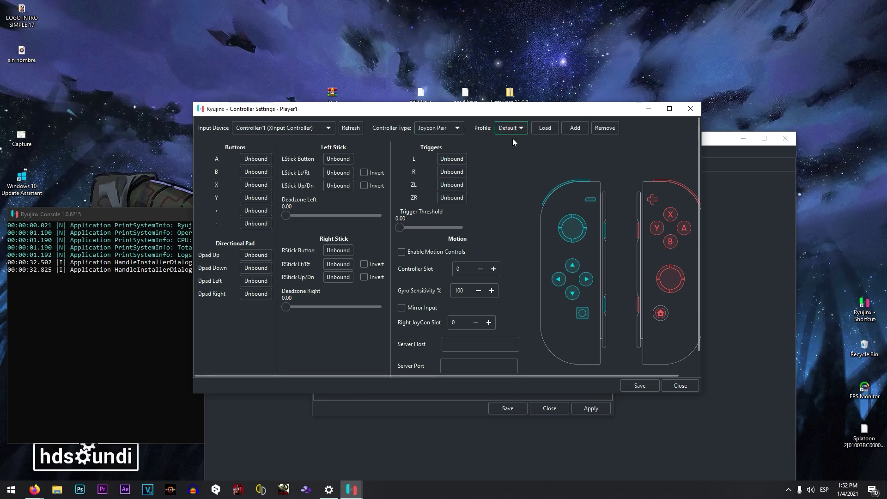
{"action": "left_click", "coordinate": [545, 128]}
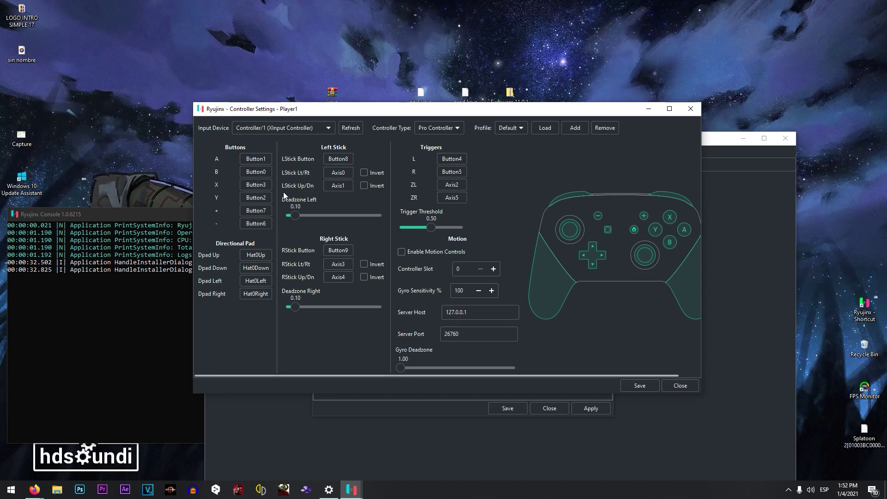
{"action": "left_click", "coordinate": [640, 386]}
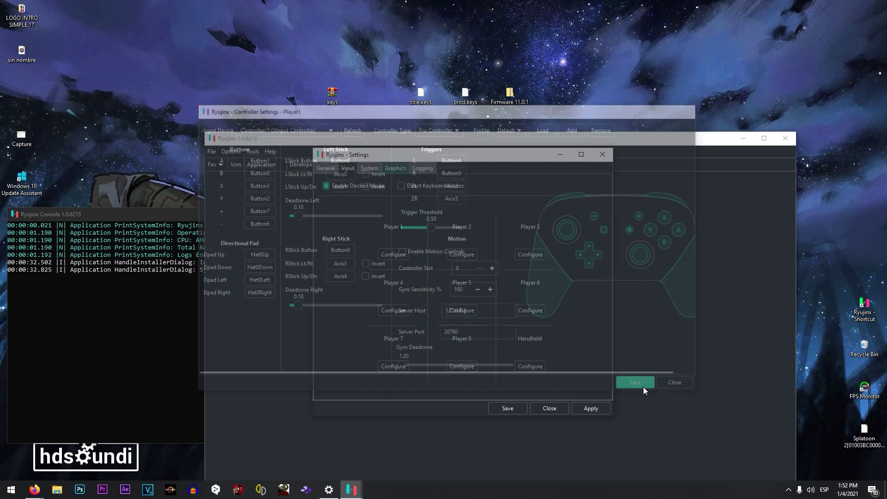
- Choose OpenAL as the audio backend in the system settings
{"action": "left_click", "coordinate": [368, 170]}
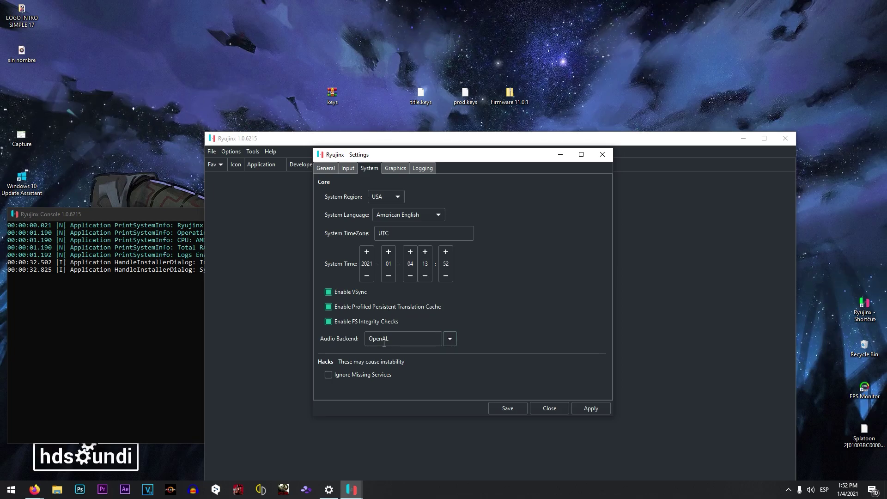
{"action": "left_click", "coordinate": [449, 338]}
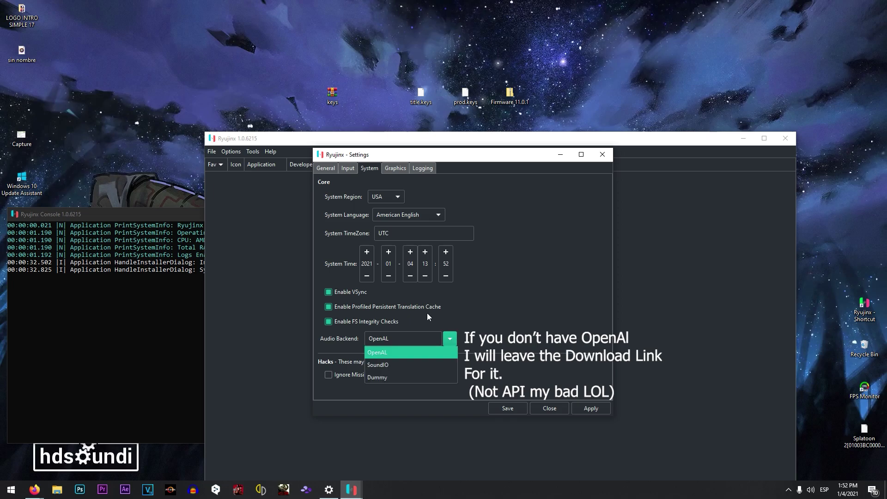
{"action": "left_click", "coordinate": [388, 352]}
- Set the graphics resolution scale to a custom value of 0.5 and save the settings
{"action": "left_click", "coordinate": [396, 169]}
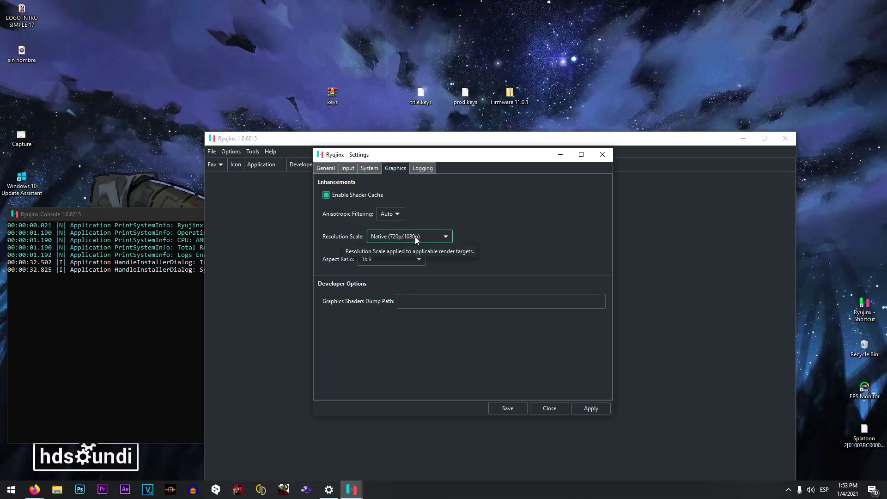
{"action": "left_click", "coordinate": [415, 236]}
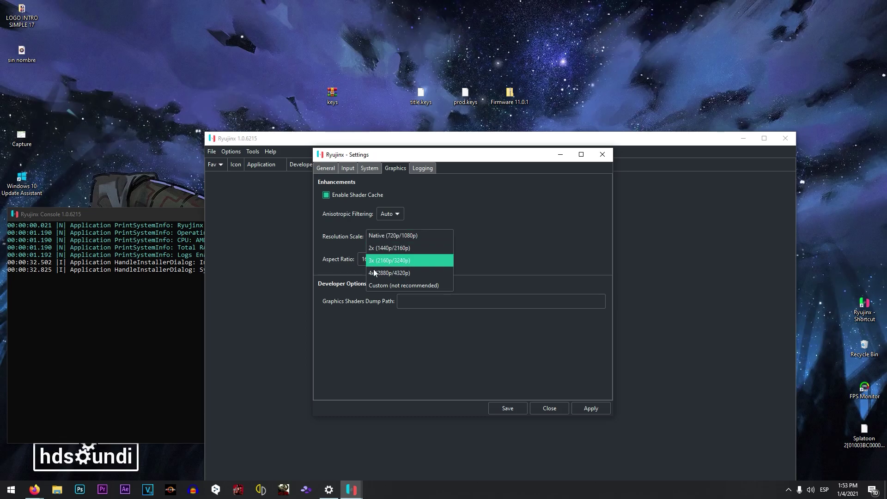
{"action": "left_click", "coordinate": [390, 235]}
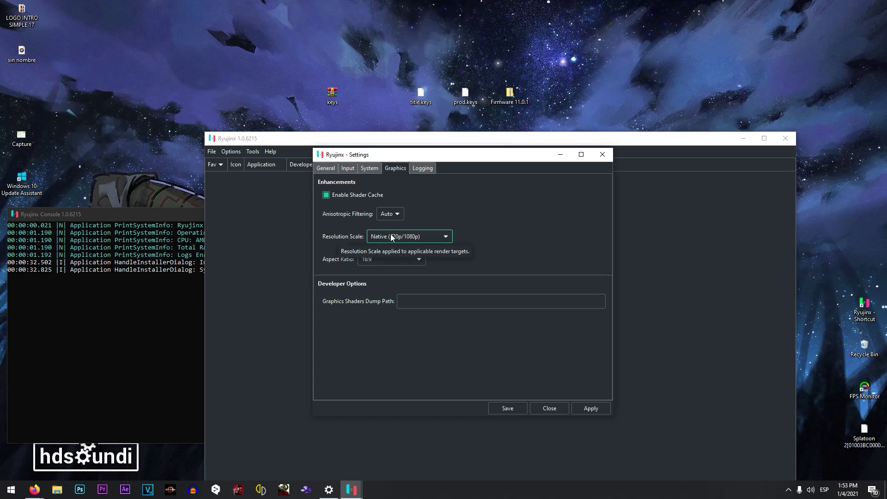
{"action": "left_click", "coordinate": [390, 236]}
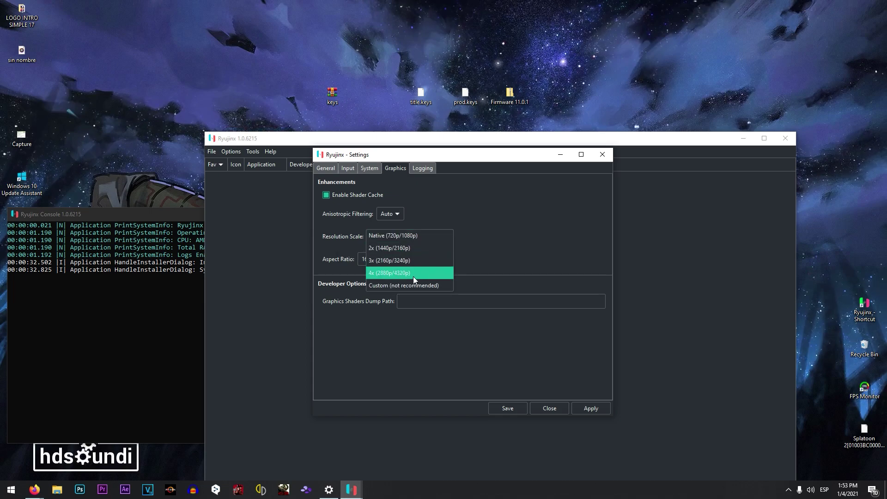
{"action": "left_click", "coordinate": [392, 288]}
{"action": "key", "text": "Tab"}
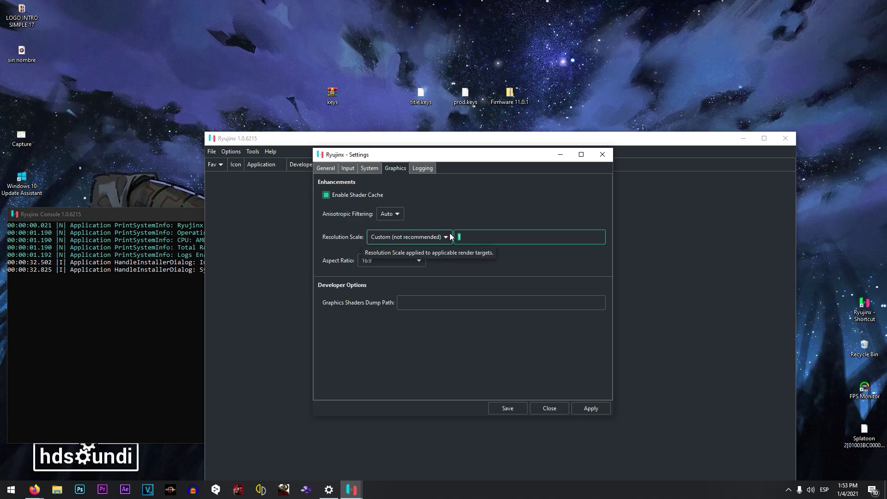
{"action": "type", "text": "0.5"}
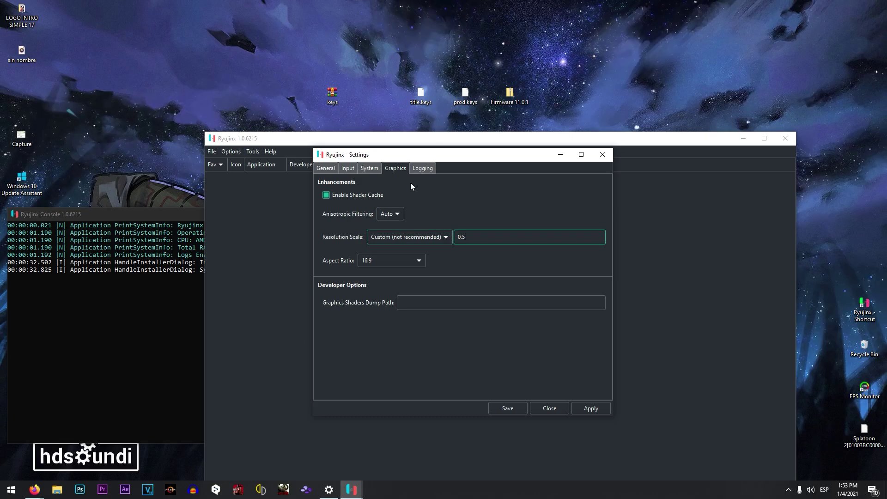
{"action": "left_click", "coordinate": [512, 409]}
- Launch Mario Kart 8 Deluxe from the maximized game list and bring the game in front of the console window
{"action": "double_click", "coordinate": [333, 138]}
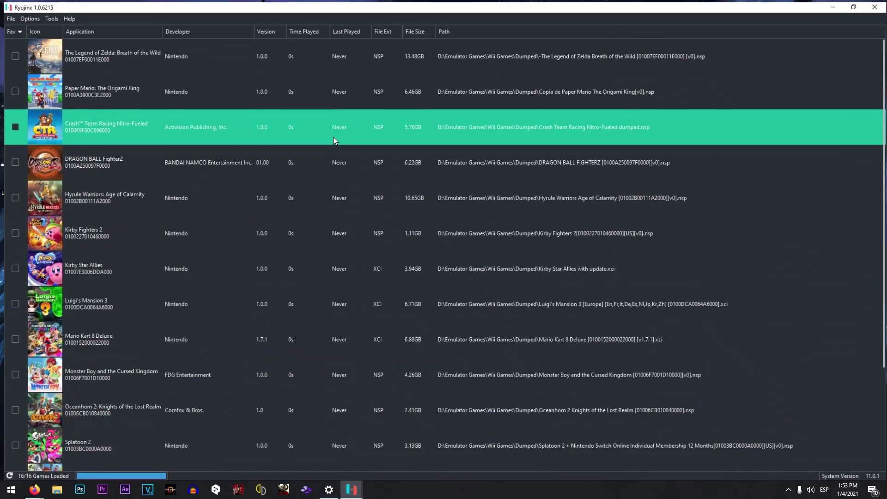
{"action": "left_click", "coordinate": [151, 262]}
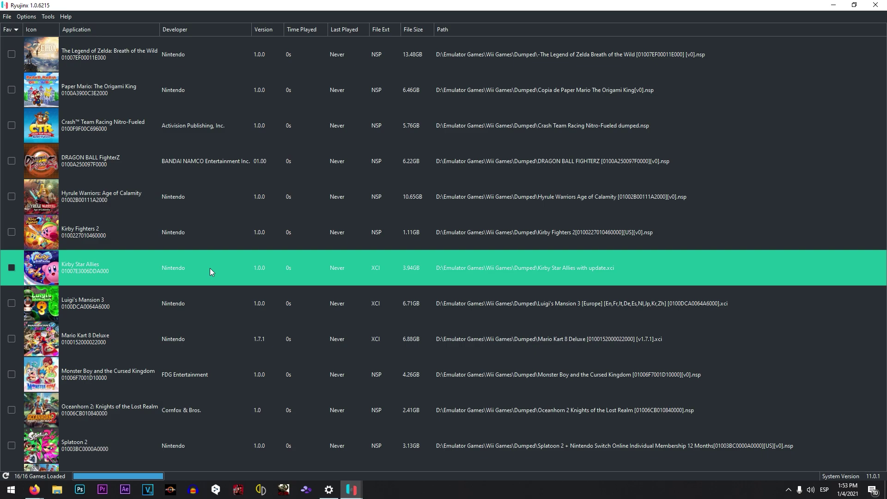
{"action": "left_click", "coordinate": [81, 363]}
{"action": "left_click", "coordinate": [80, 354]}
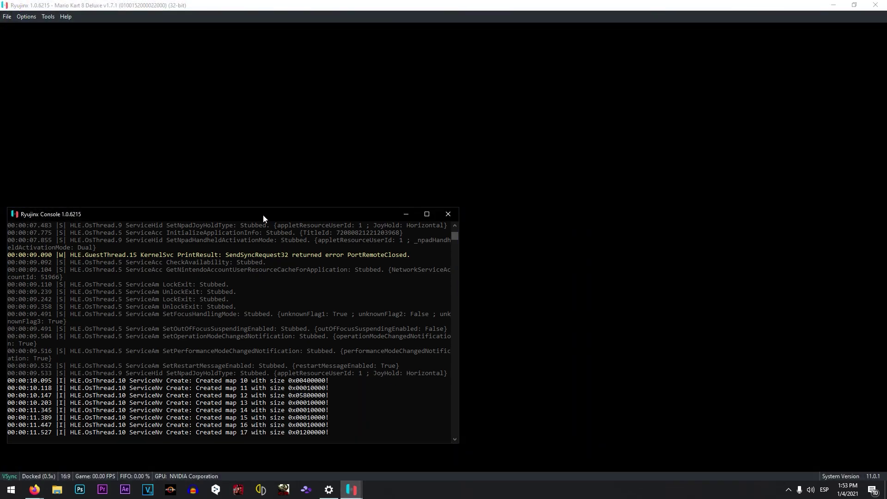
{"action": "left_click_drag", "start_coordinate": [263, 214], "coordinate": [625, 109]}
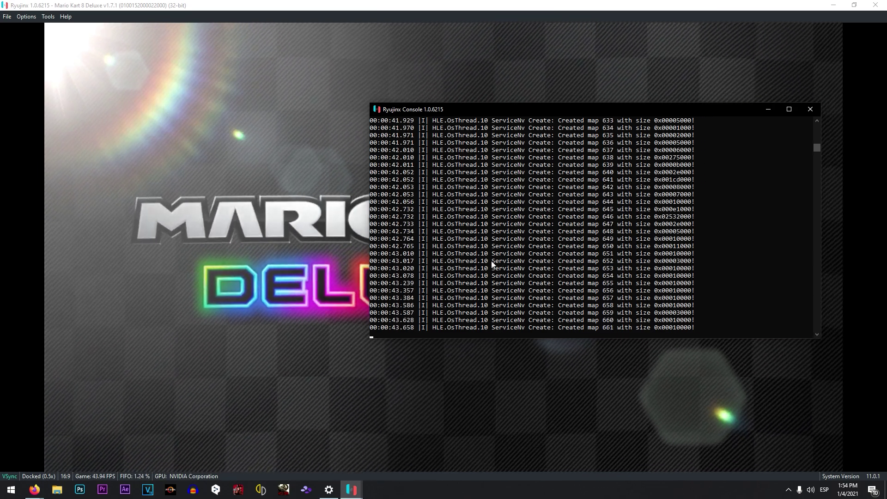
{"action": "left_click", "coordinate": [271, 254]}
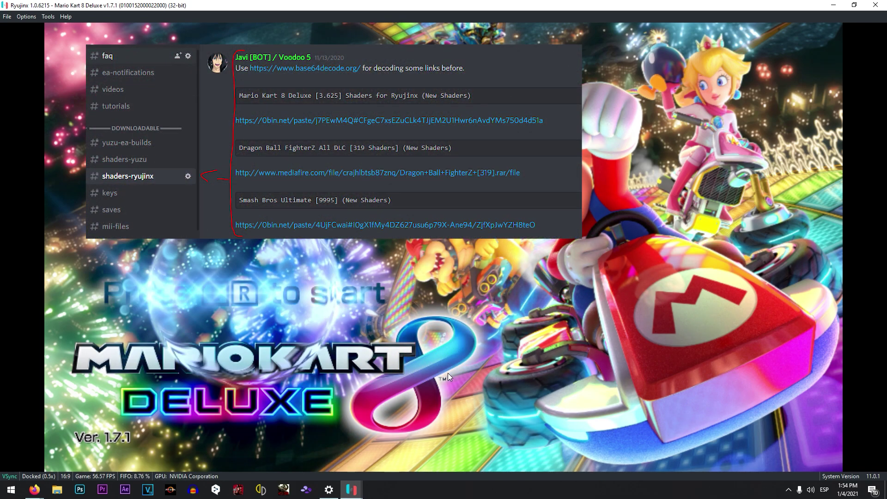
- Start the game from the title screen and highlight the short-haired Mii in the red shirt, third in the top row after Create a Mii
{"action": "key", "text": "e+u"}
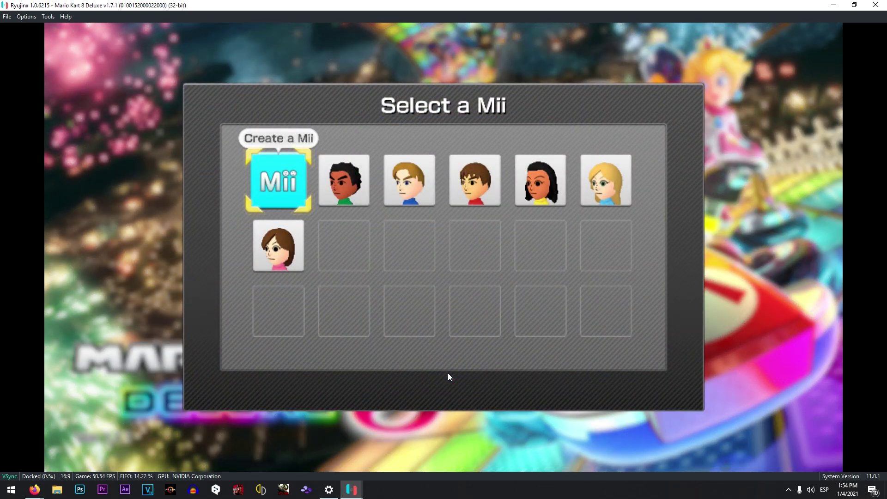
{"action": "key", "text": "Right"}
{"action": "key", "text": "Left"}
{"action": "key", "text": "Right"}
{"action": "key", "text": "Right"}
{"action": "key", "text": "Right"}
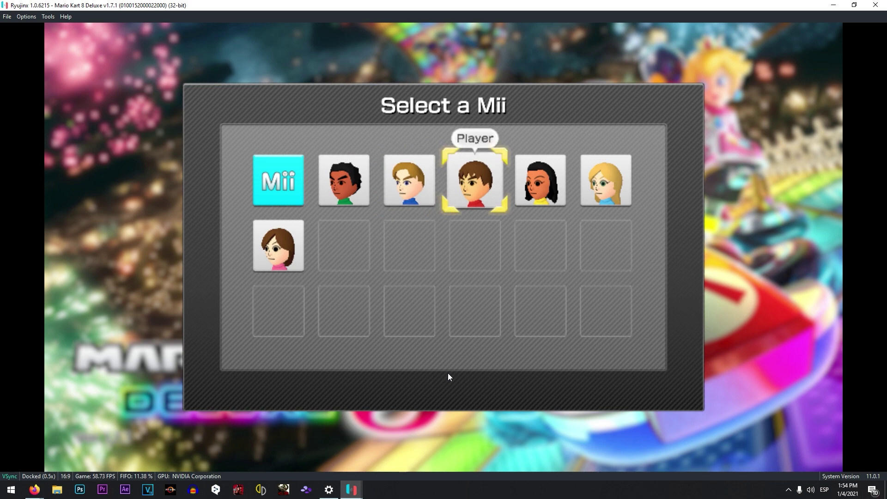